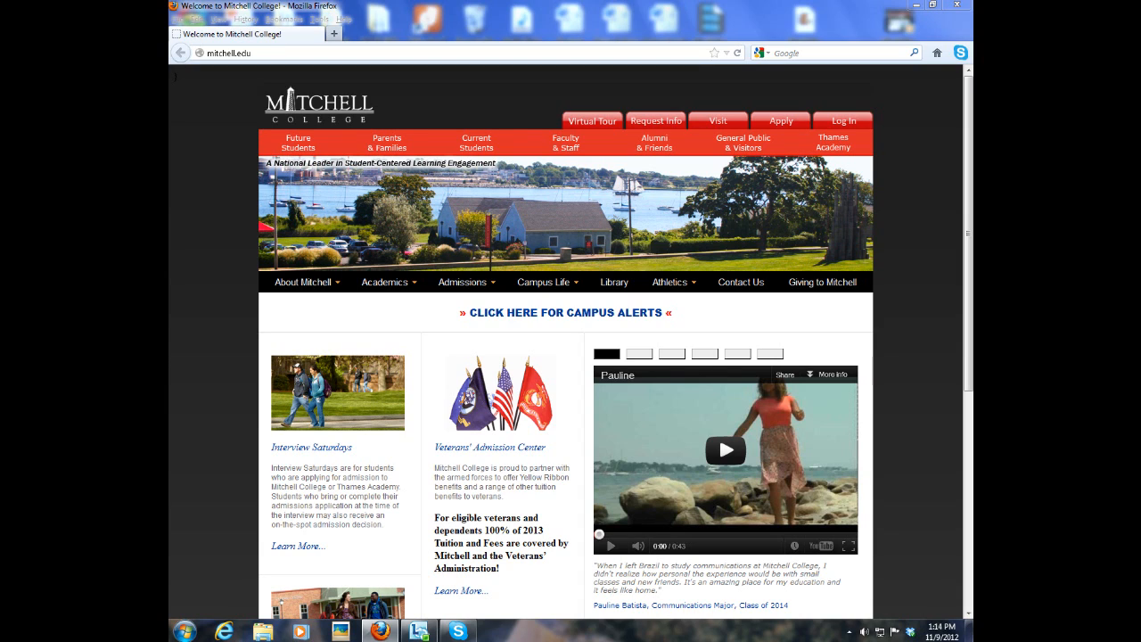
- Open the Test_Student1 ePortfolio by way of Mitchell College's Current Students page, Learning Management (LMS) and the ePortfolio portal
click(476, 142)
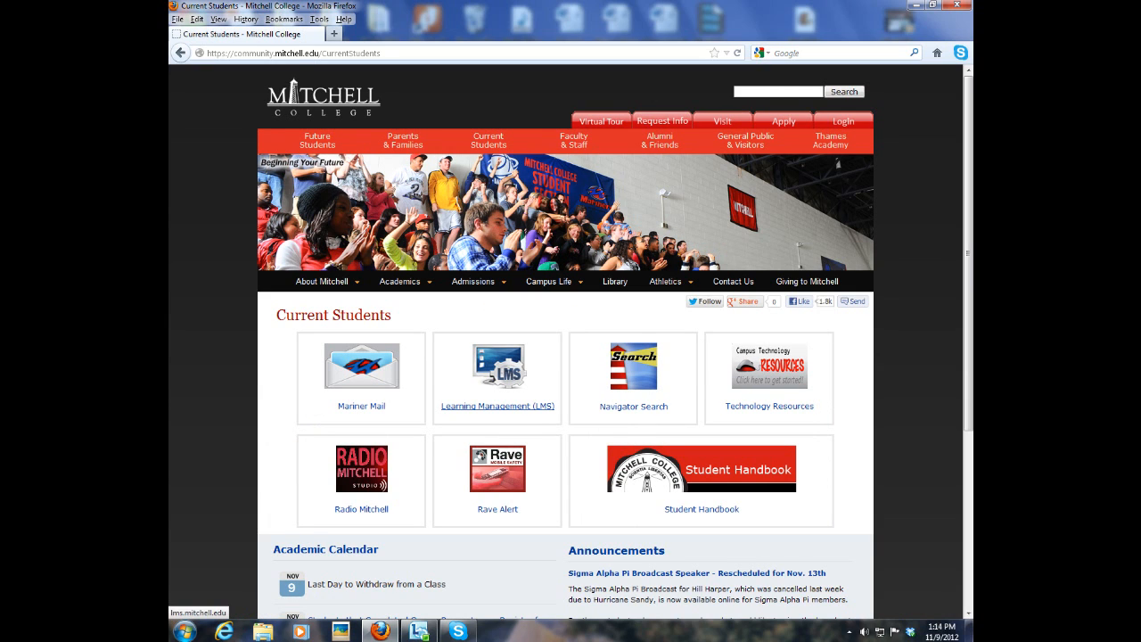
click(498, 406)
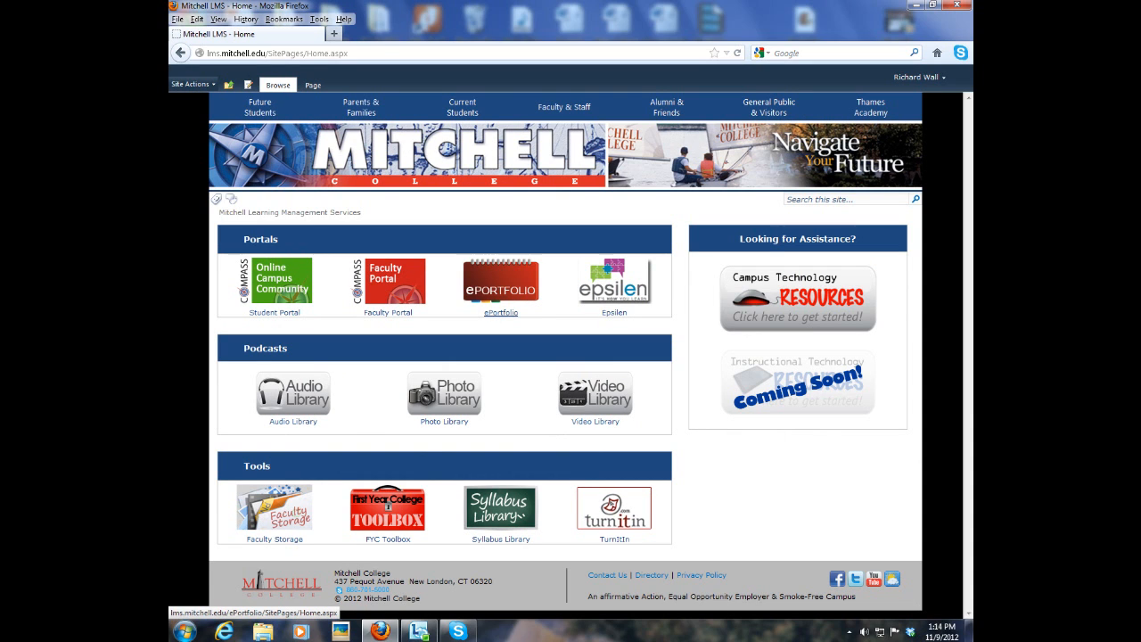
click(501, 312)
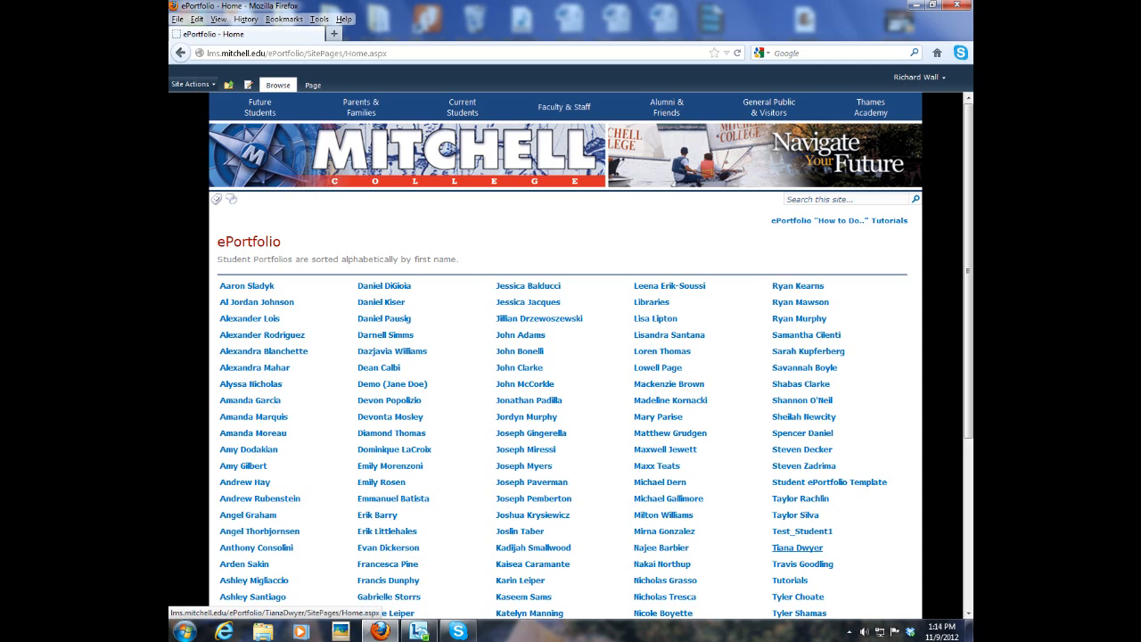
click(802, 531)
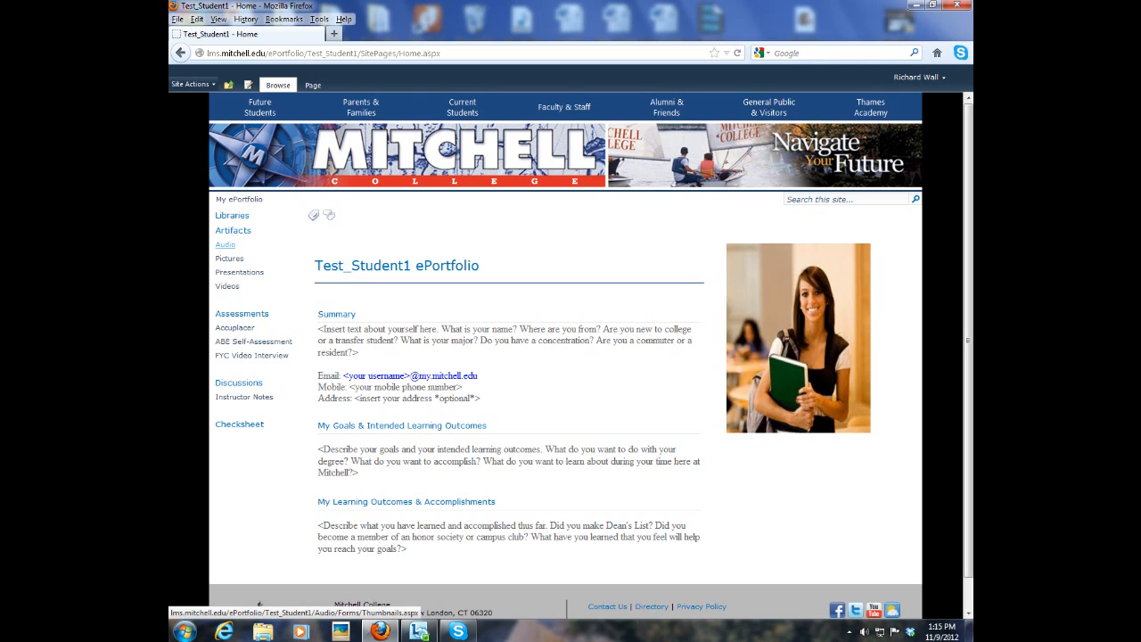
- Upload "Artifact - Audio Recording" from the desktop's ePortfolio Artifacts folder to the Audio library and save its item properties
click(225, 244)
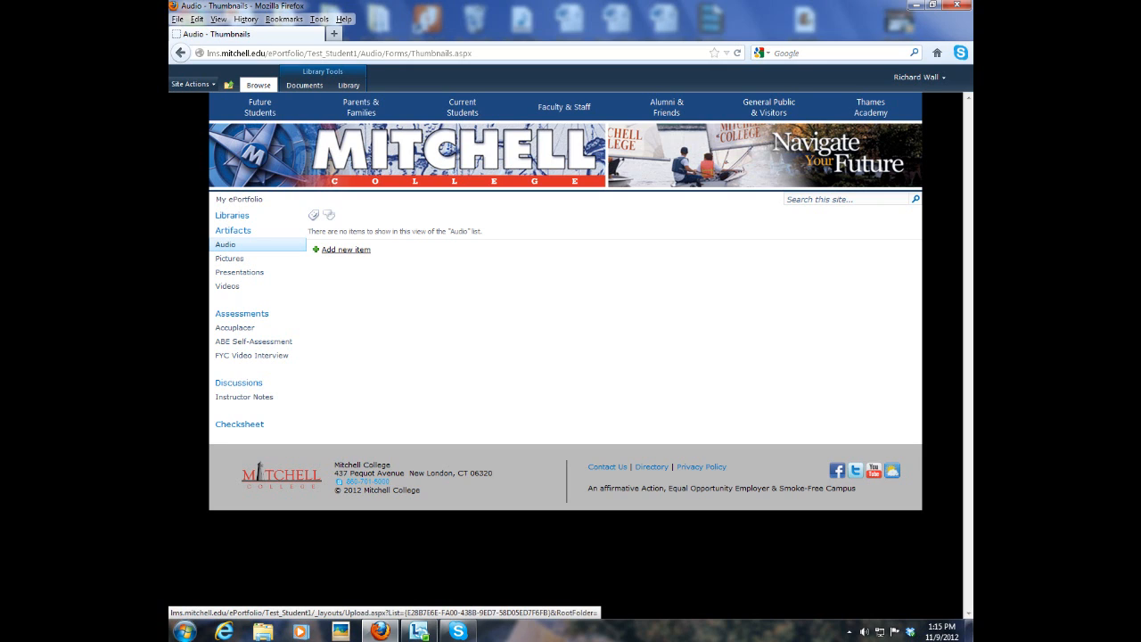
click(346, 250)
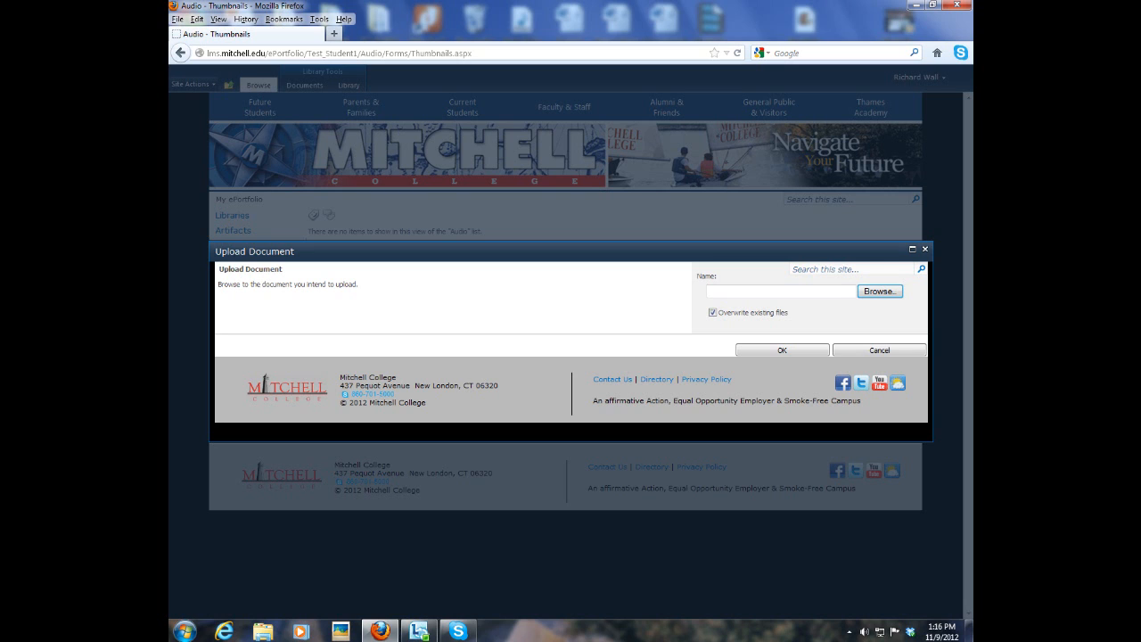
click(880, 291)
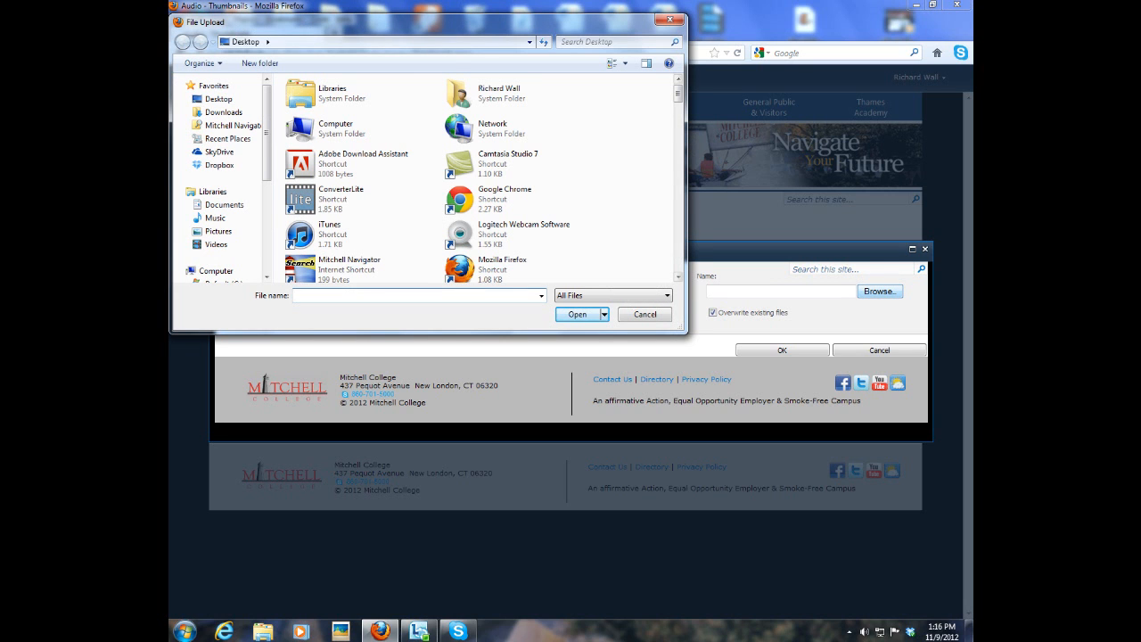
scroll(482, 178, down, 5)
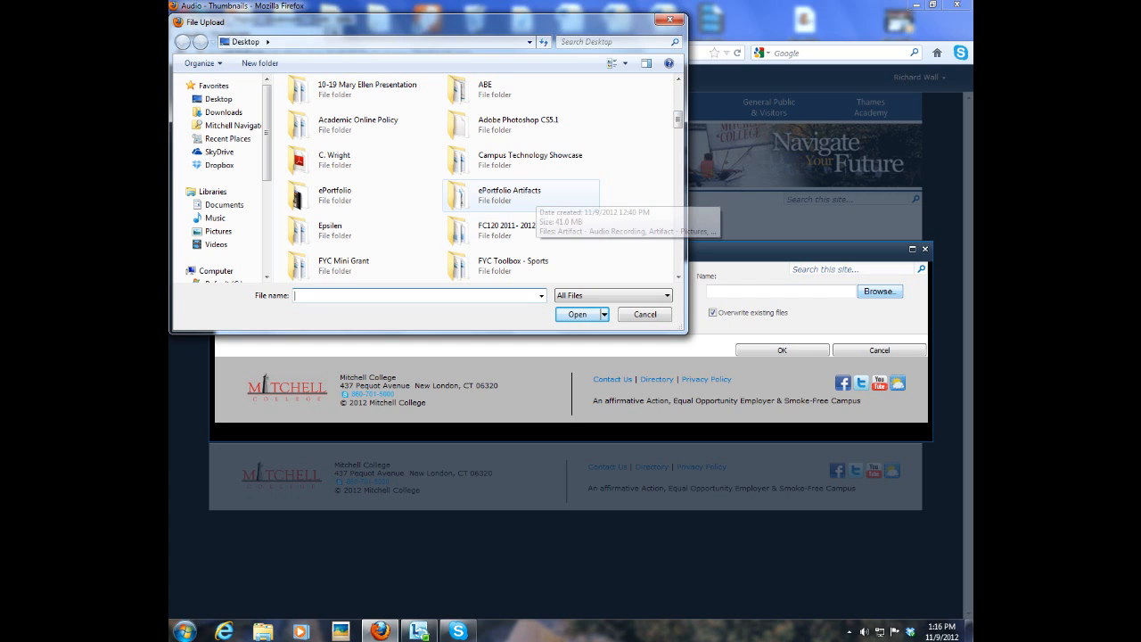
double_click(510, 194)
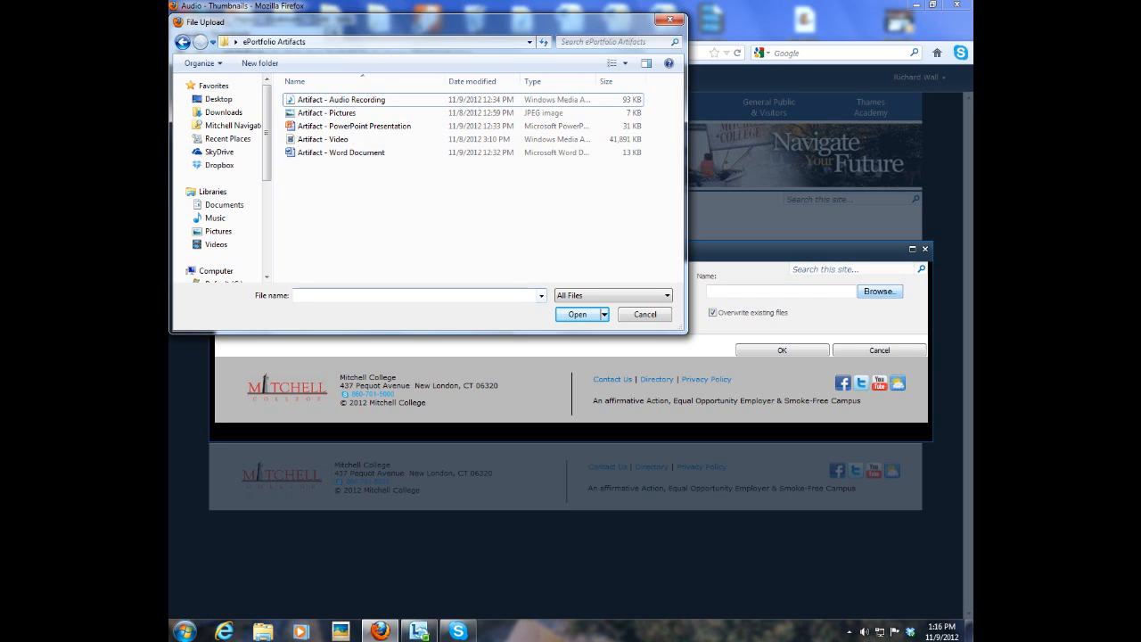
click(341, 99)
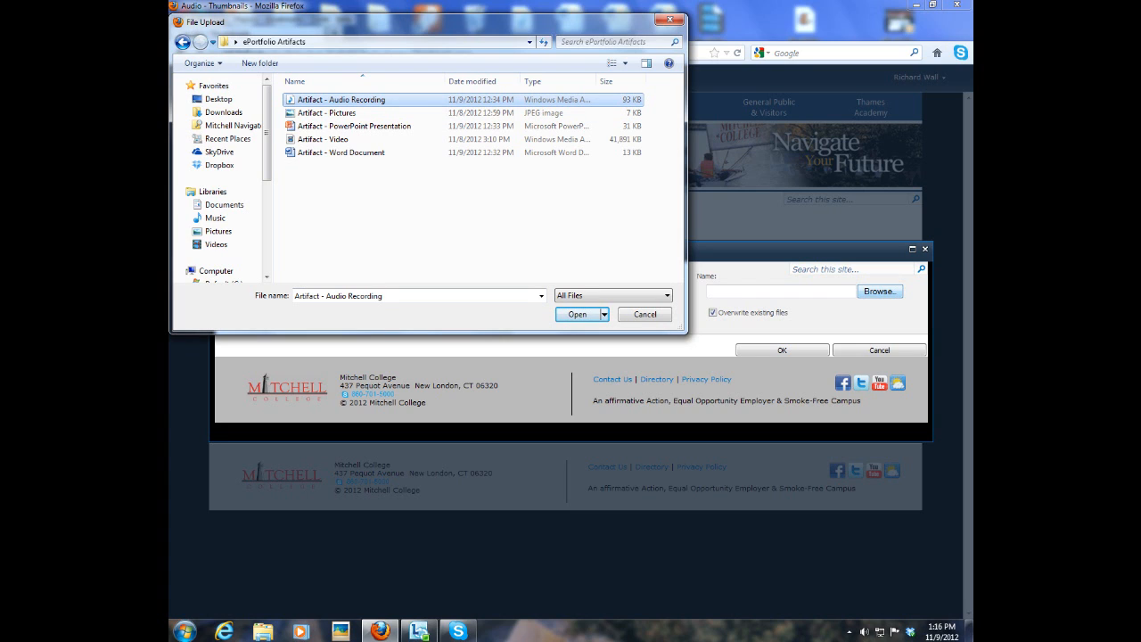
click(577, 314)
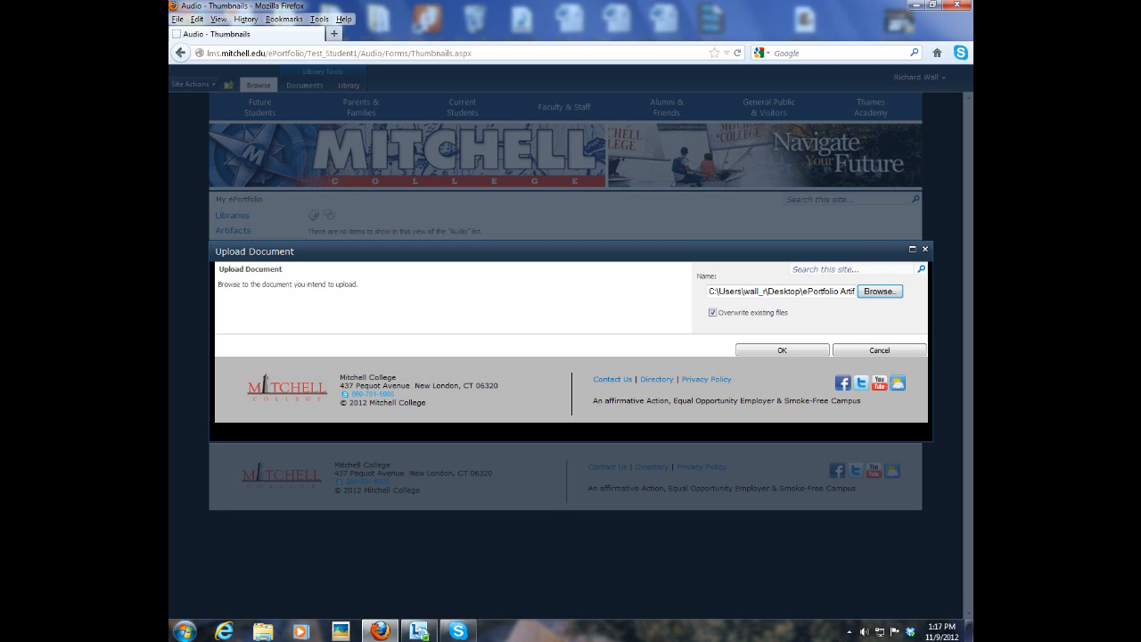
key(Return)
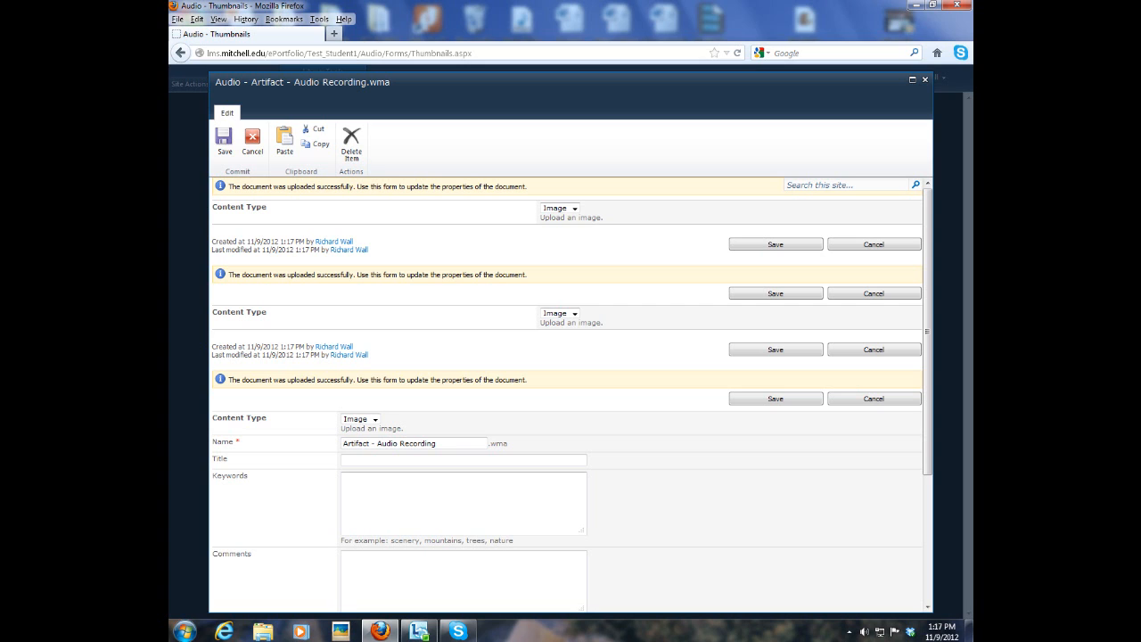
click(224, 141)
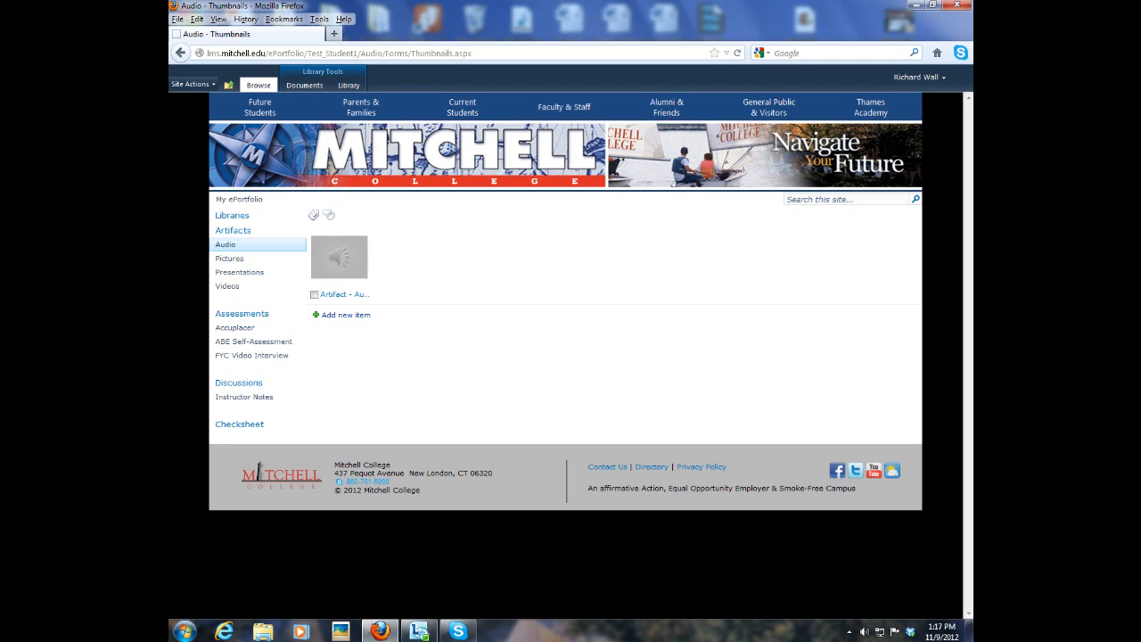
- Upload "Artifact - Pictures" from the ePortfolio Artifacts folder to the Pictures library and save its item properties
click(229, 258)
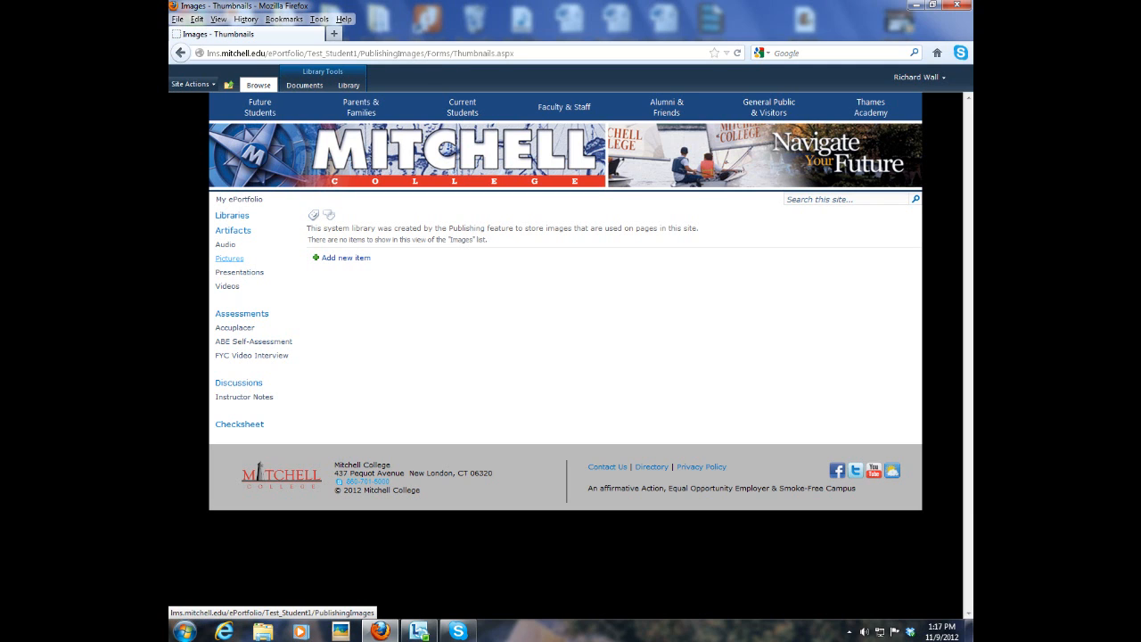
click(346, 258)
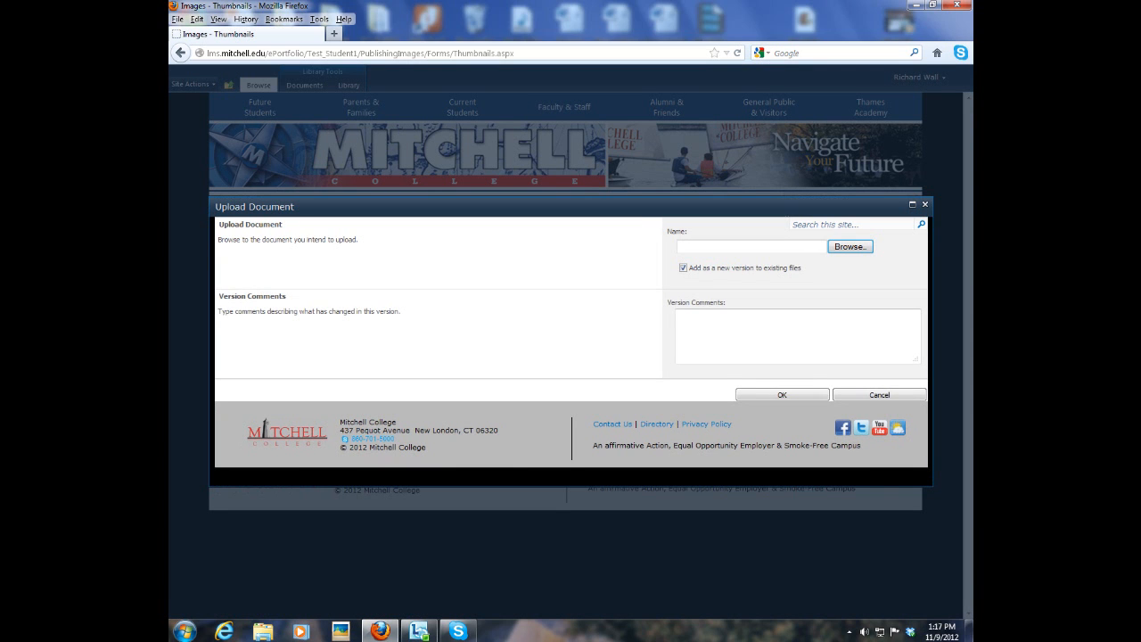
click(850, 246)
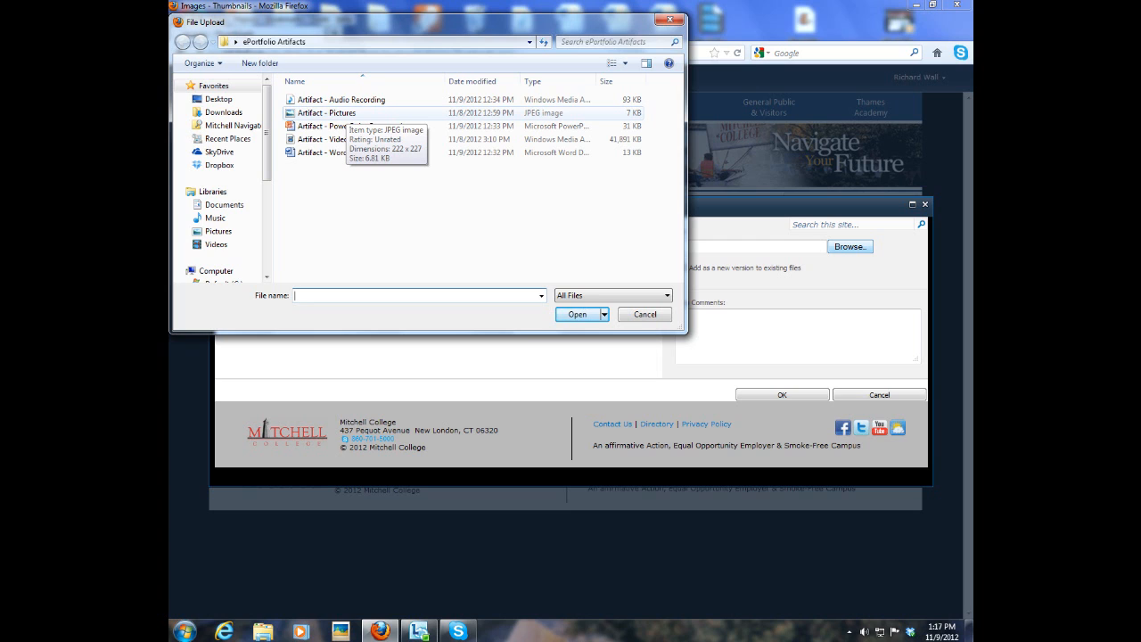
click(338, 113)
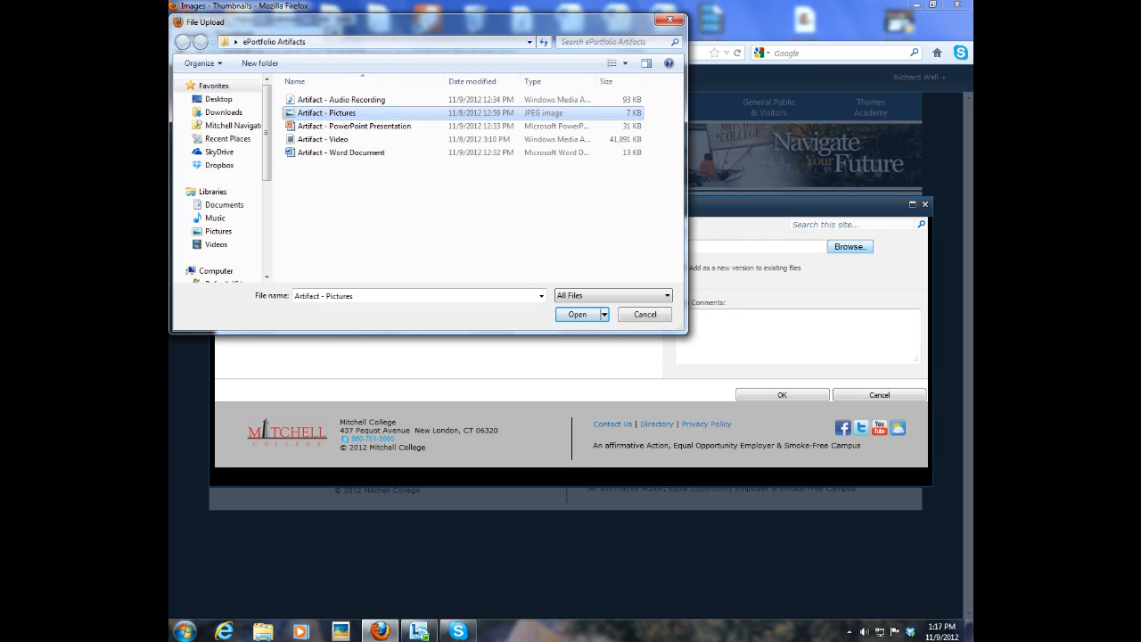
key(Return)
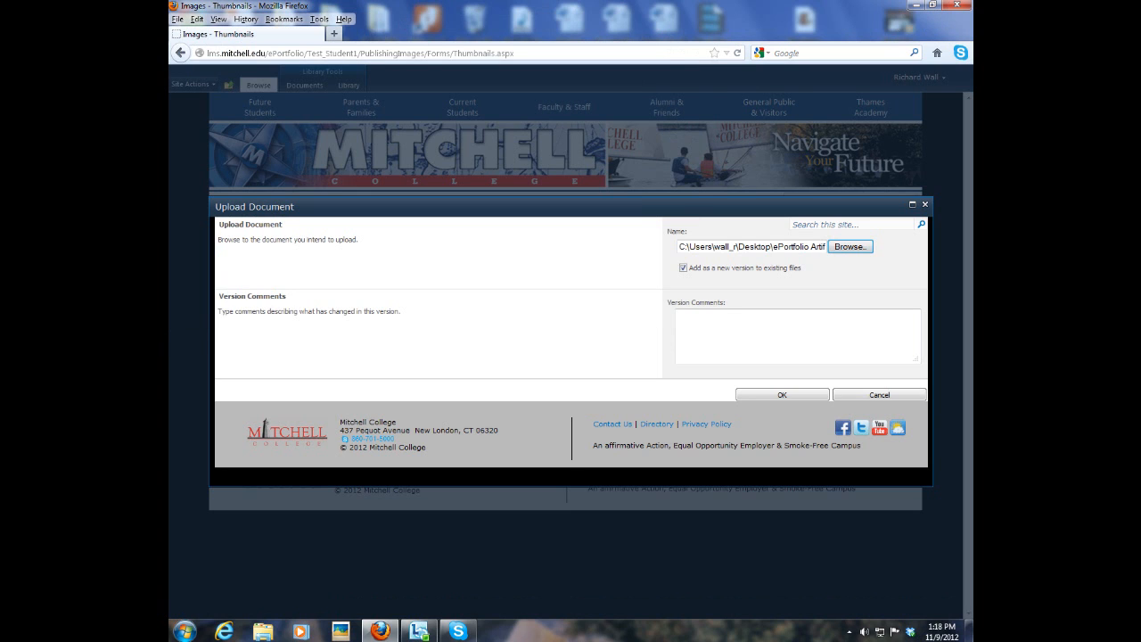
click(782, 394)
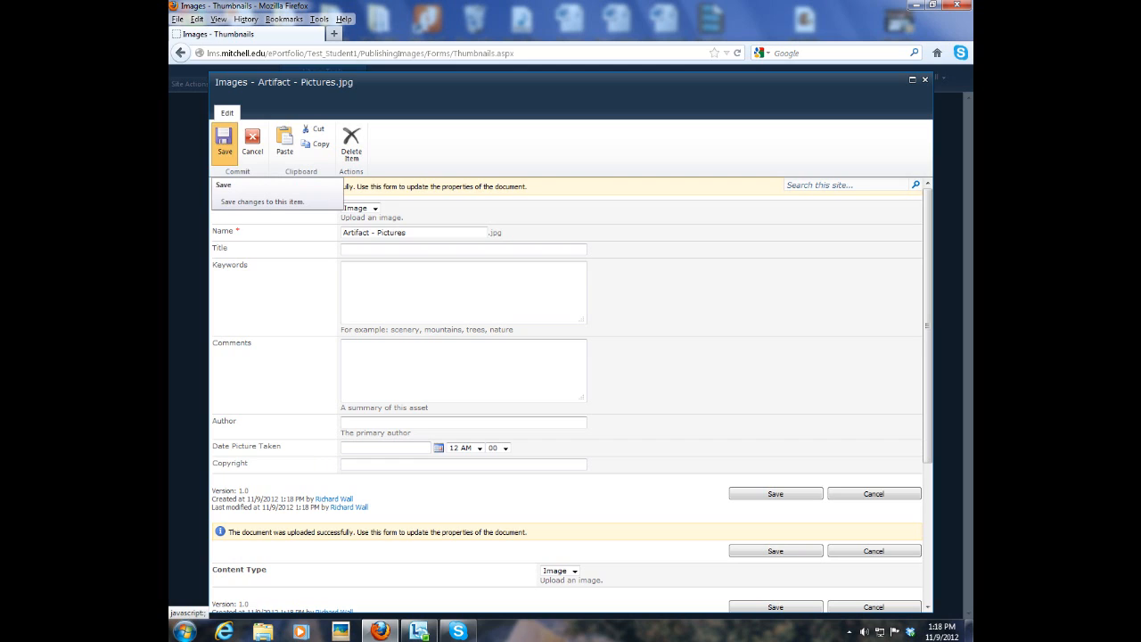
click(224, 143)
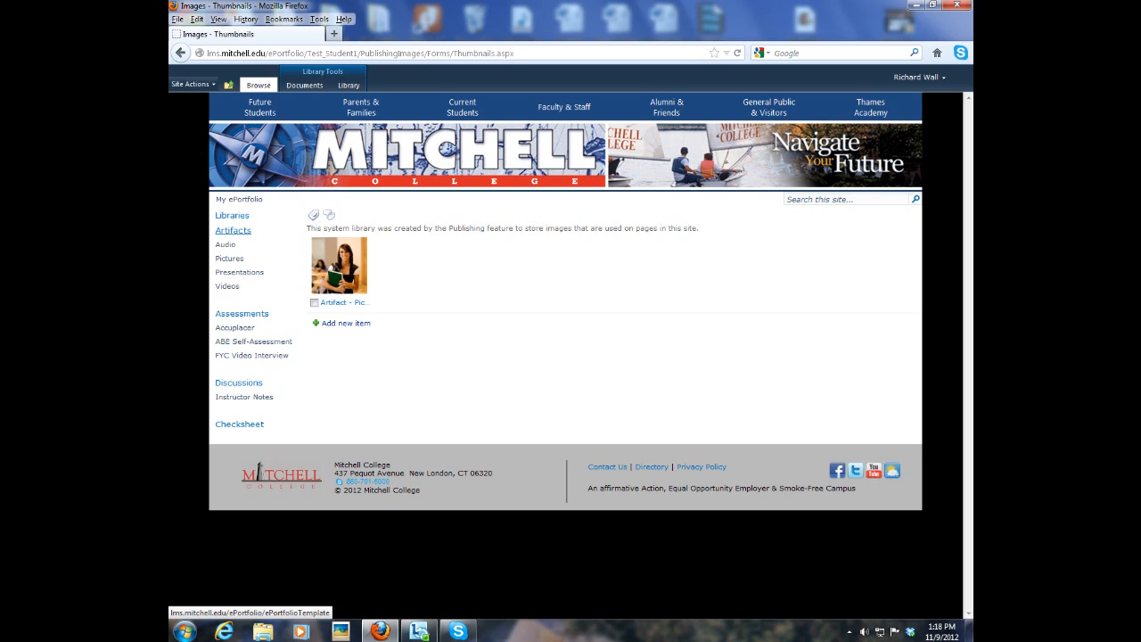
- Upload "Artifact - PowerPoint Presentation" from the ePortfolio Artifacts folder to the Presentations library
click(239, 272)
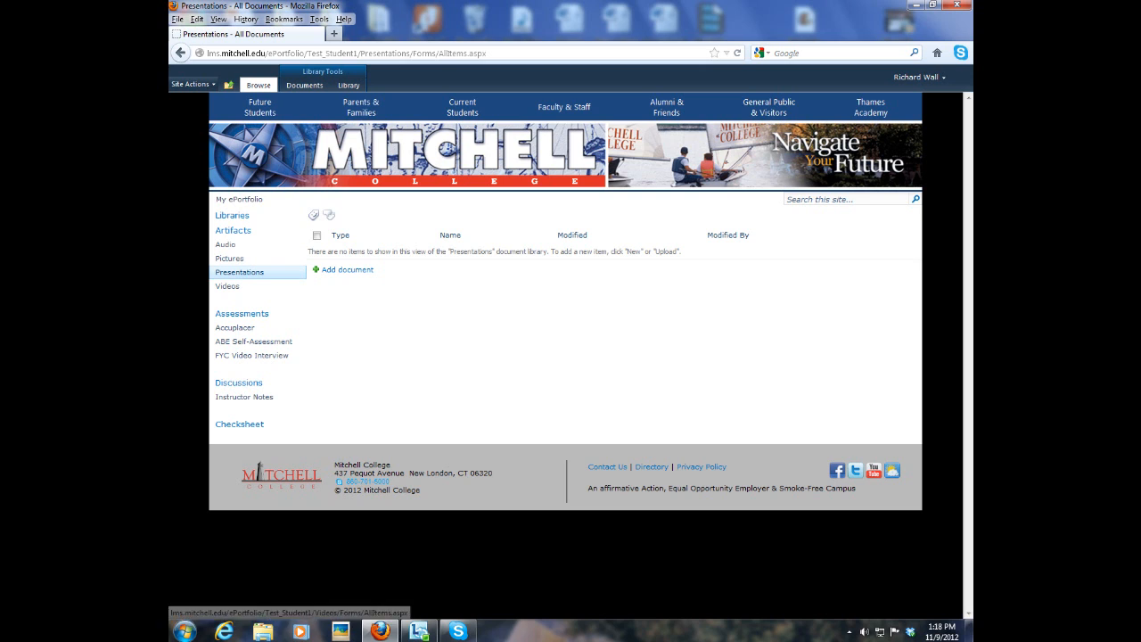
click(348, 269)
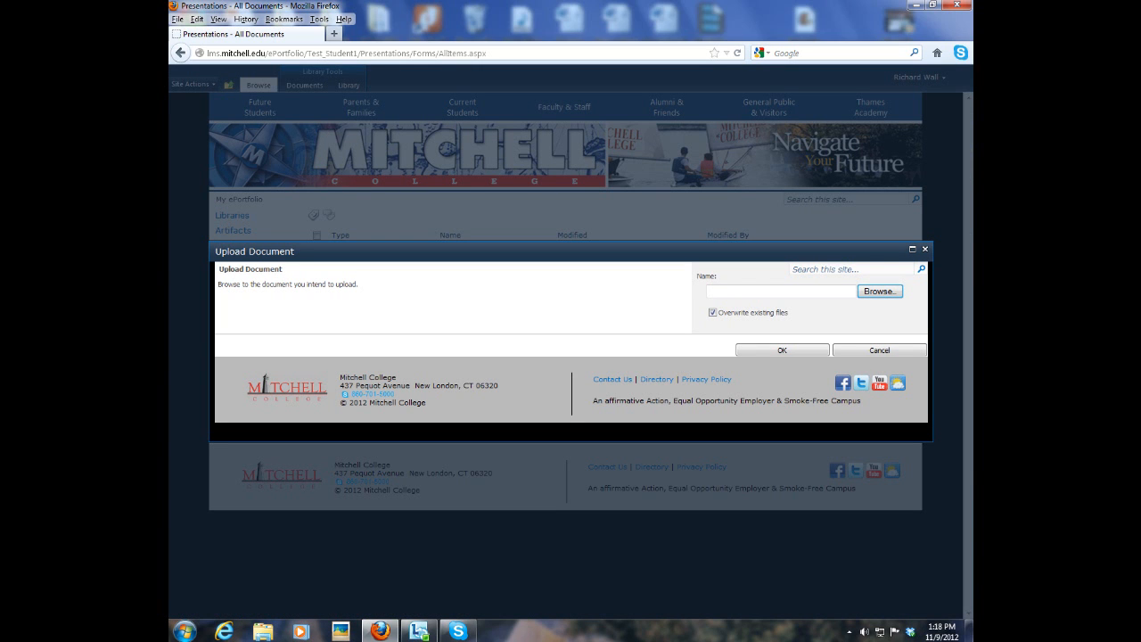
click(880, 291)
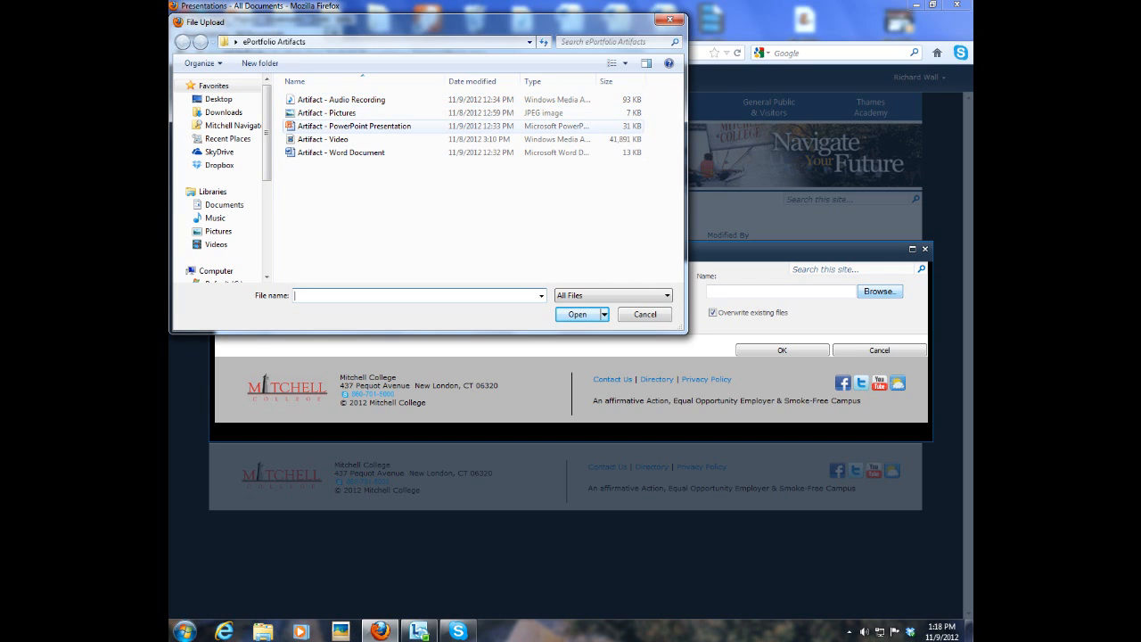
click(357, 125)
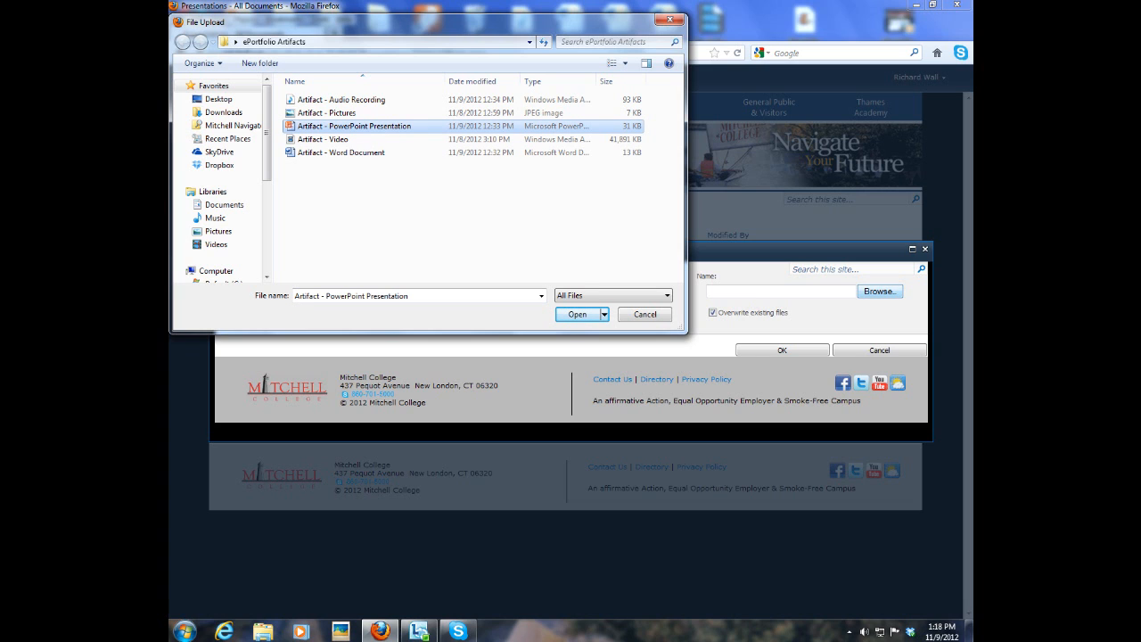
click(578, 314)
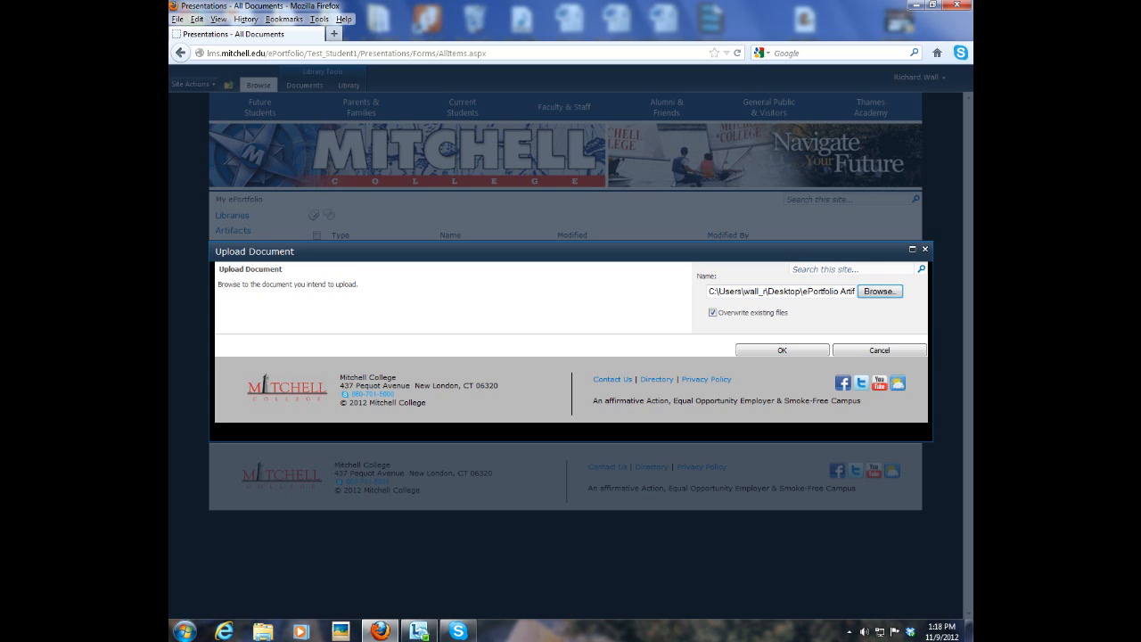
click(782, 350)
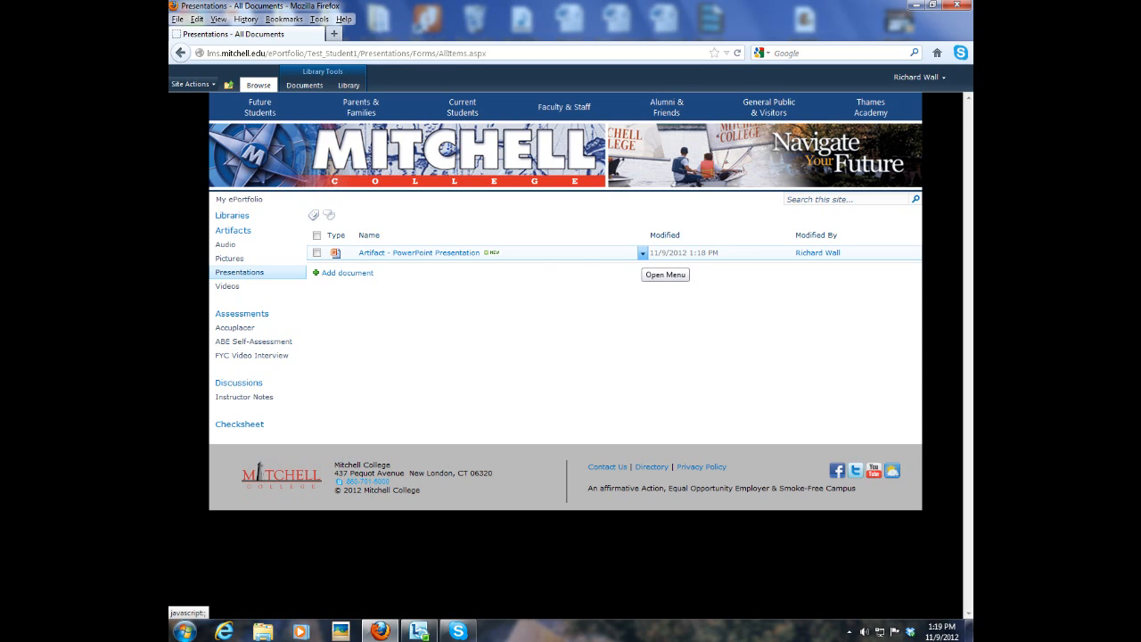
- Delete "Artifact - PowerPoint Presentation" from the Presentations library, sending it to the site Recycle Bin
click(642, 255)
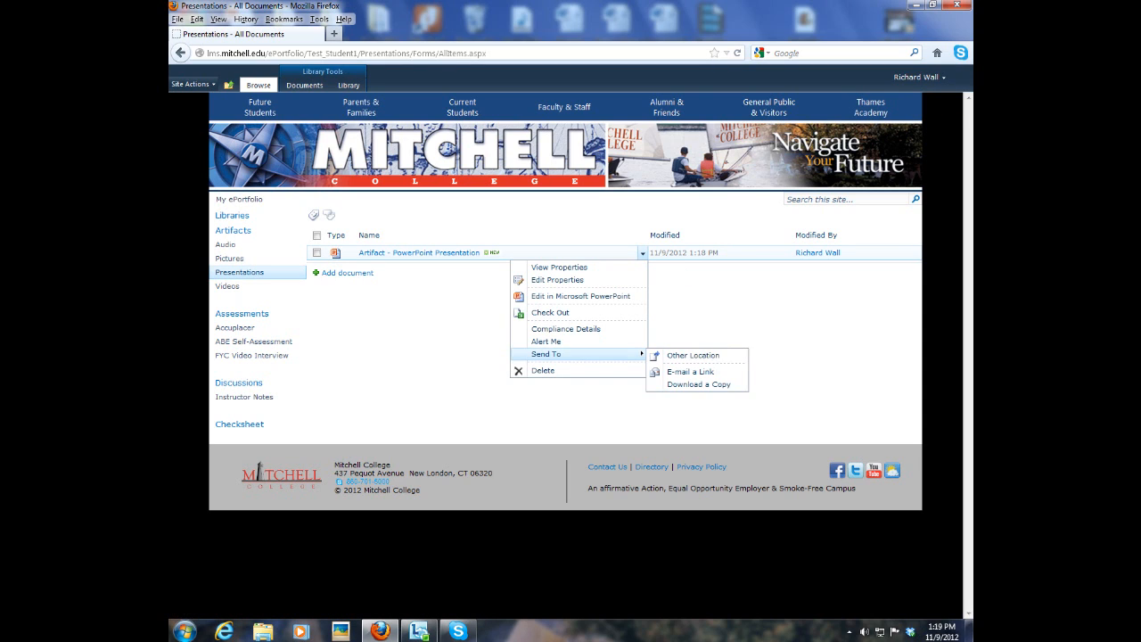
click(543, 370)
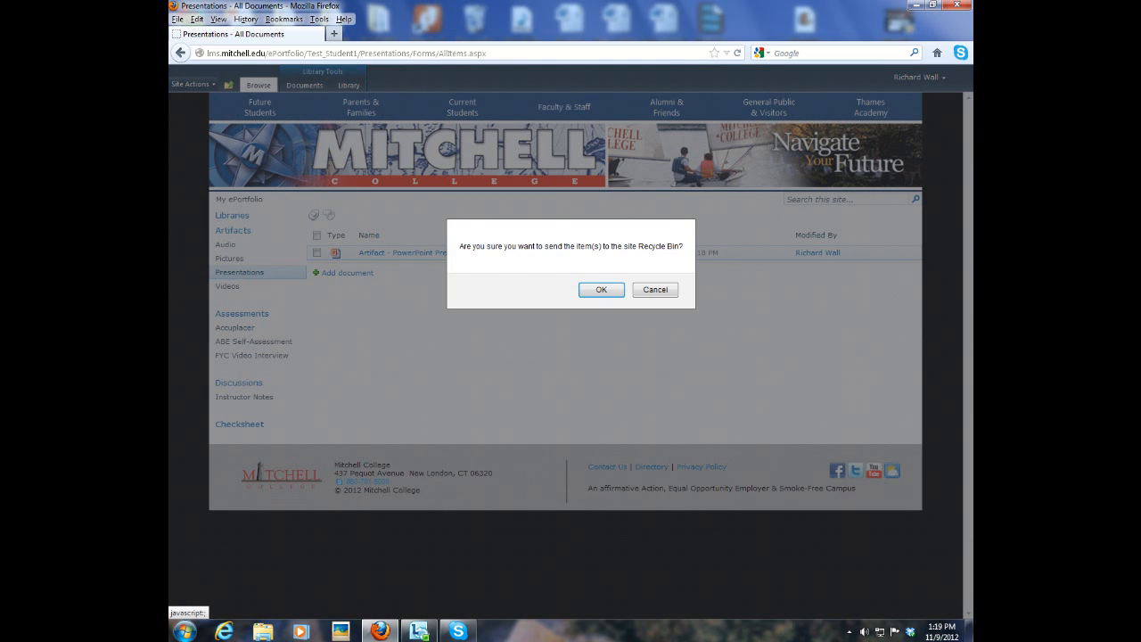
click(601, 290)
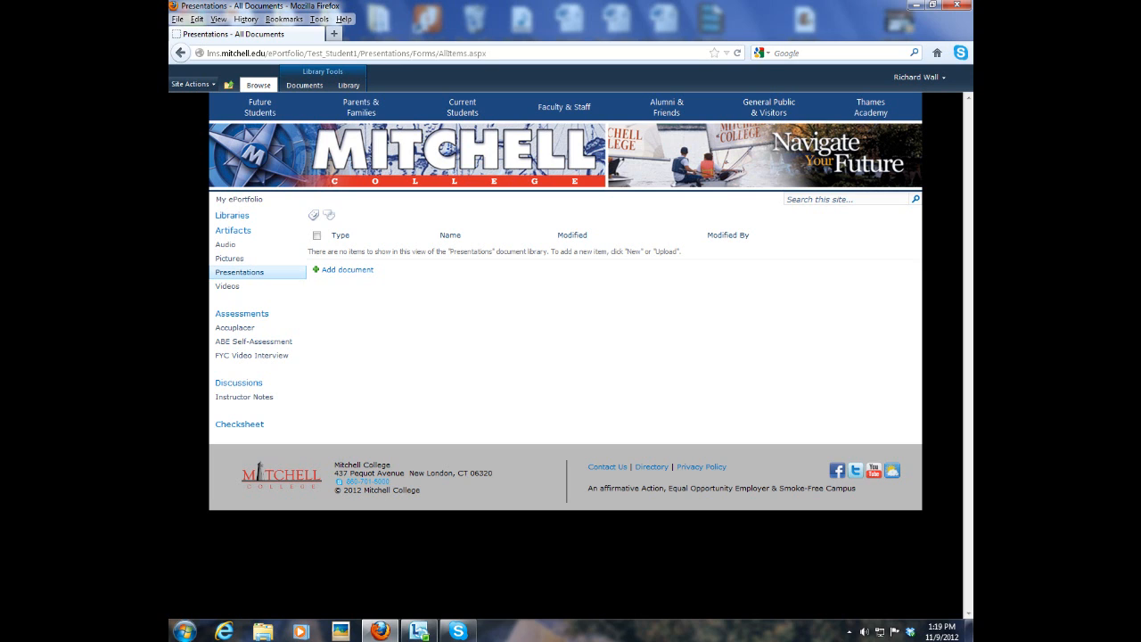
- Return to the ePortfolio's home page
click(239, 199)
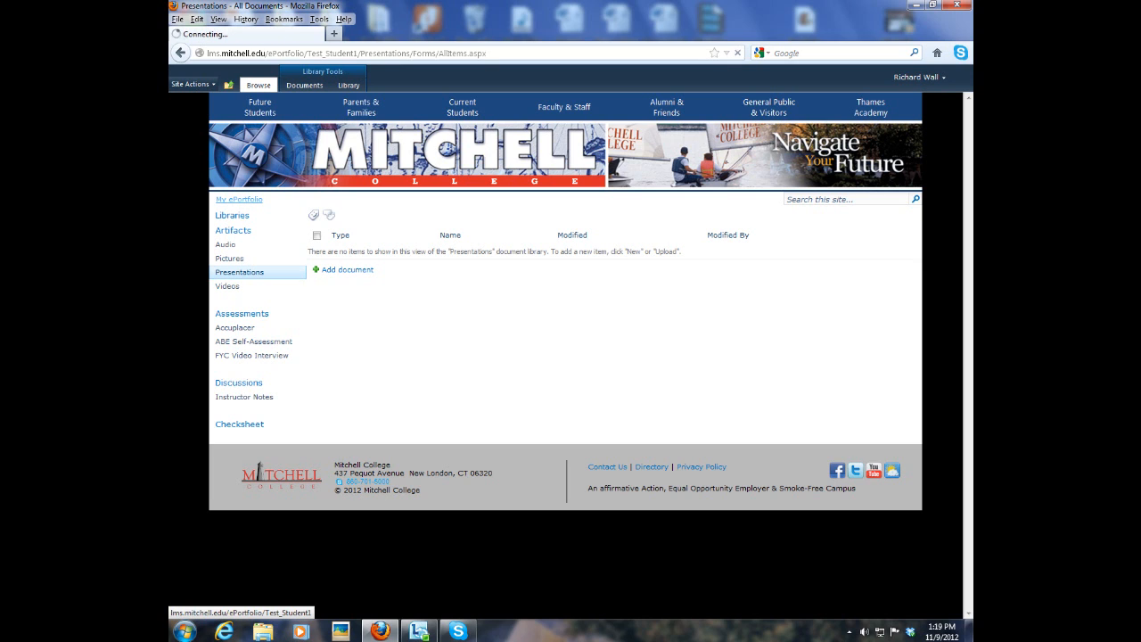